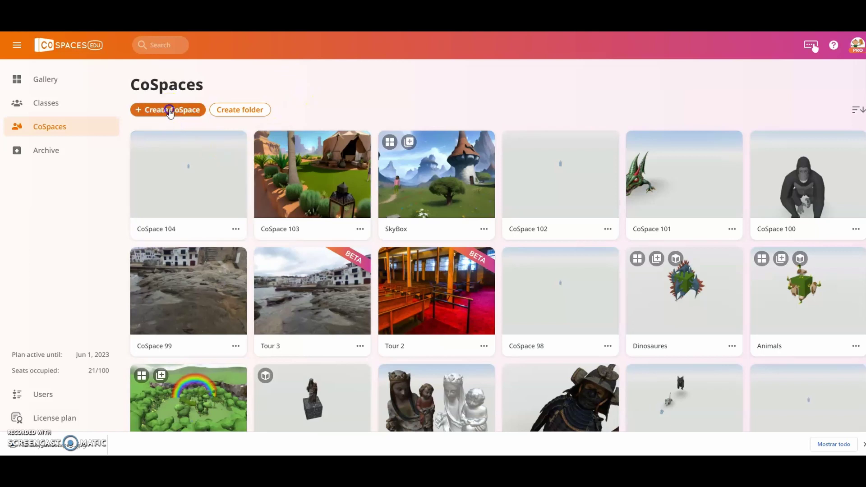
# Create a new empty 360° image CoSpace and open its Environment settings.
pyautogui.click(170, 111)
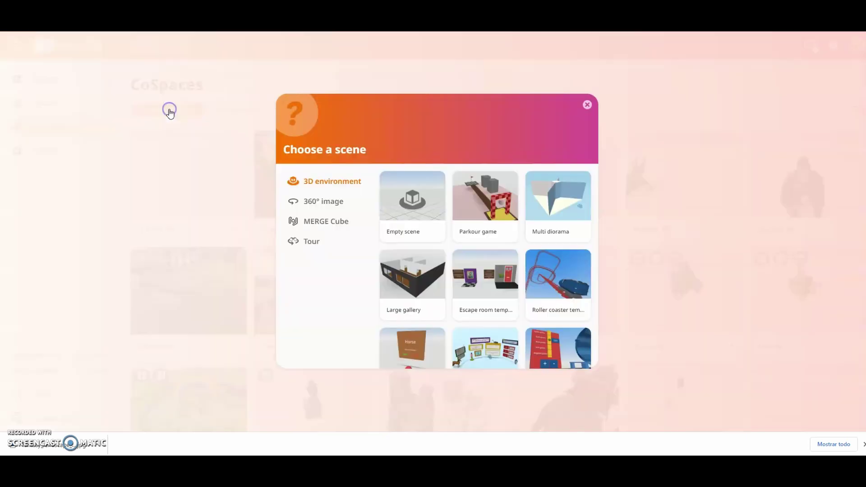
pyautogui.click(334, 204)
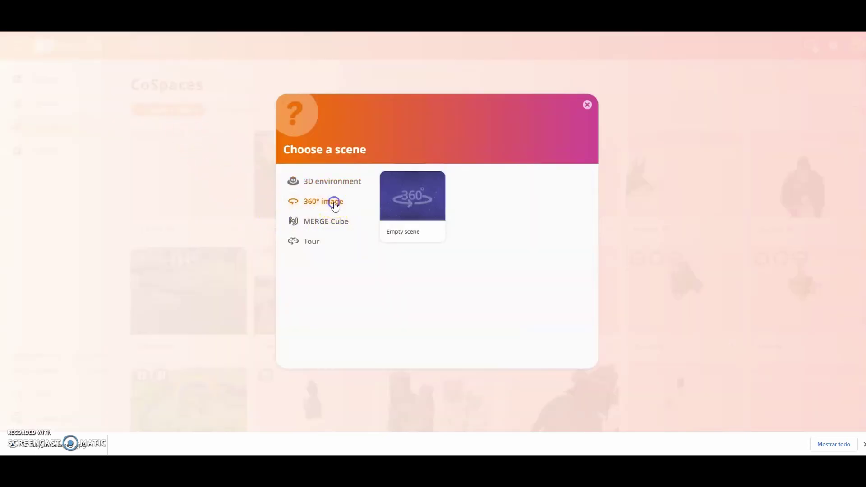
pyautogui.click(415, 209)
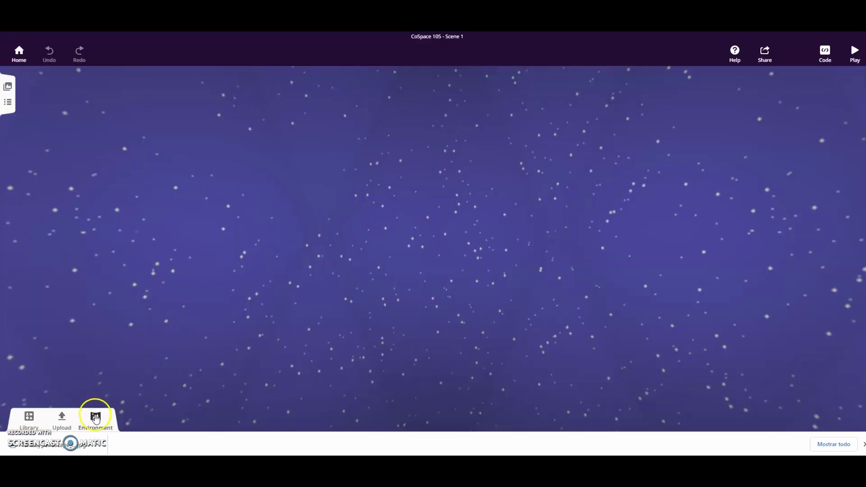
pyautogui.click(96, 418)
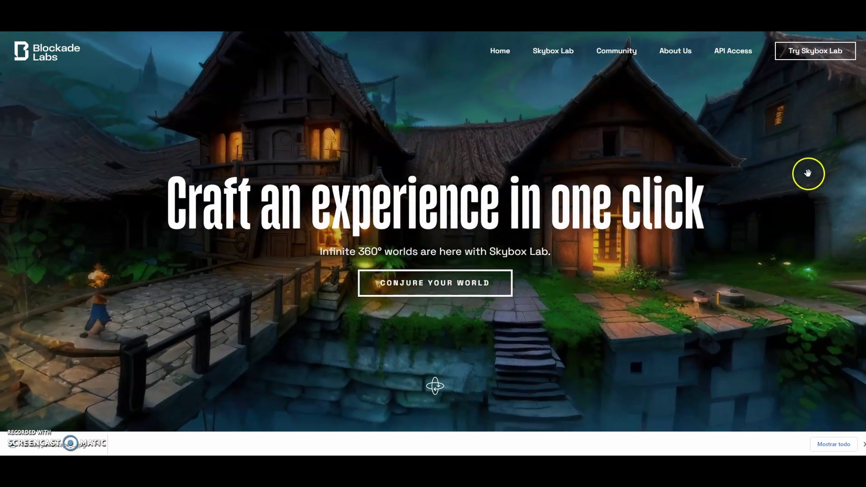
# Open the Skybox Lab generator, dismiss its welcome message, and pan to the sunset panorama.
pyautogui.moveTo(806, 172); pyautogui.dragTo(562, 146)
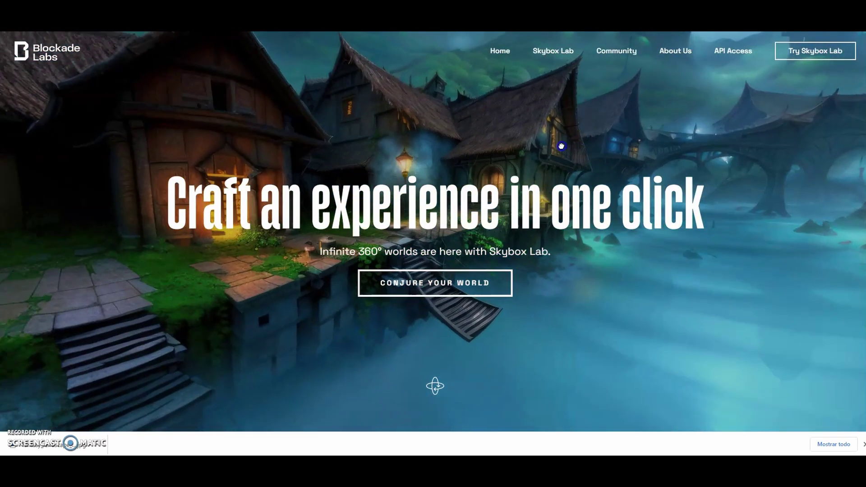
pyautogui.click(816, 51)
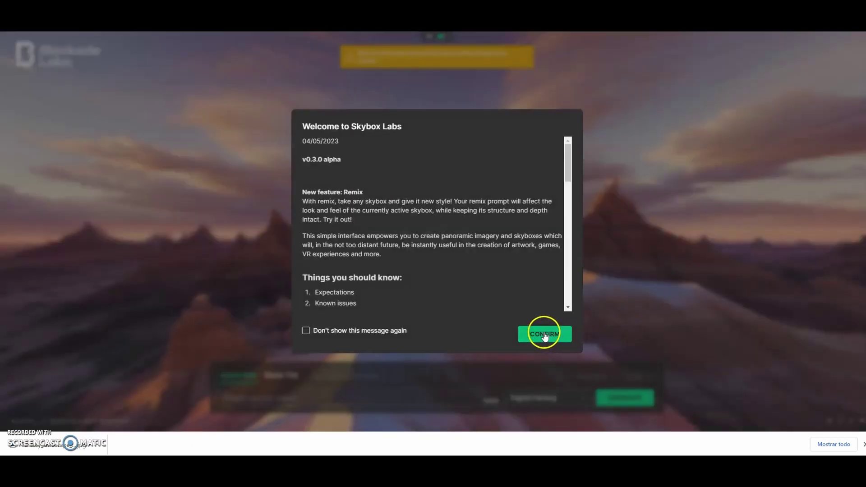
pyautogui.click(545, 334)
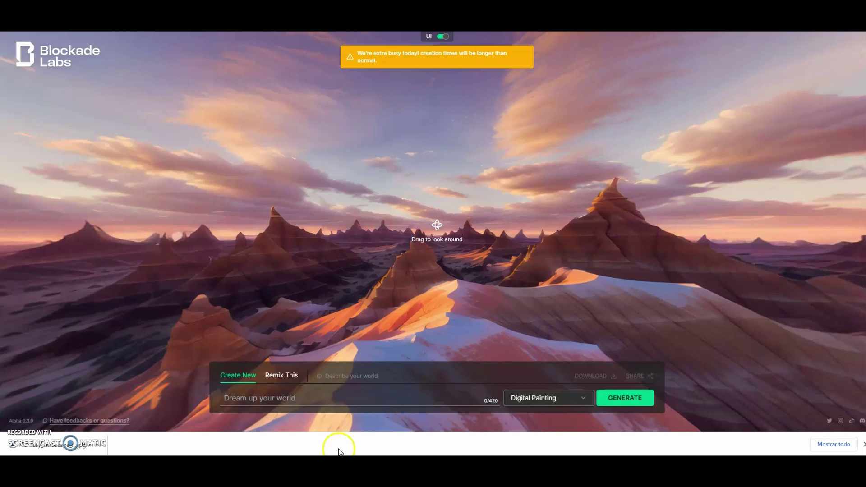
pyautogui.moveTo(479, 310); pyautogui.dragTo(358, 257)
pyautogui.moveTo(680, 232); pyautogui.dragTo(424, 437)
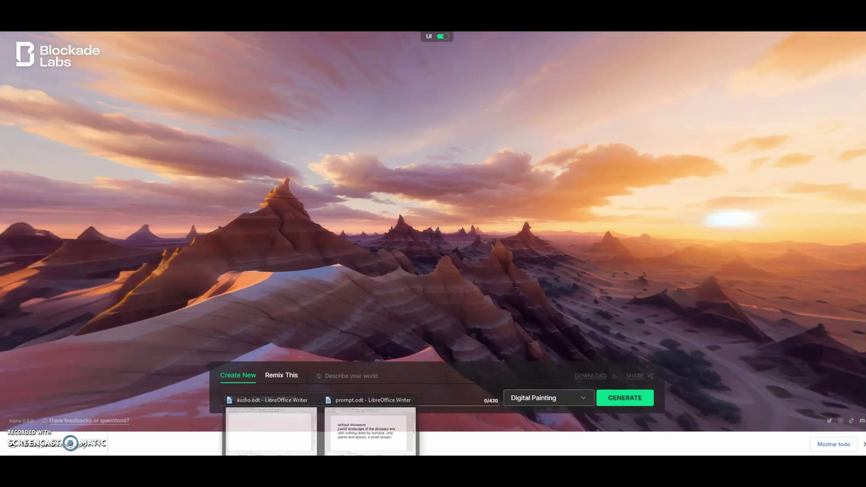
# In prompt.odt, select the full dinosaur-era landscape prompt text.
pyautogui.click(365, 437)
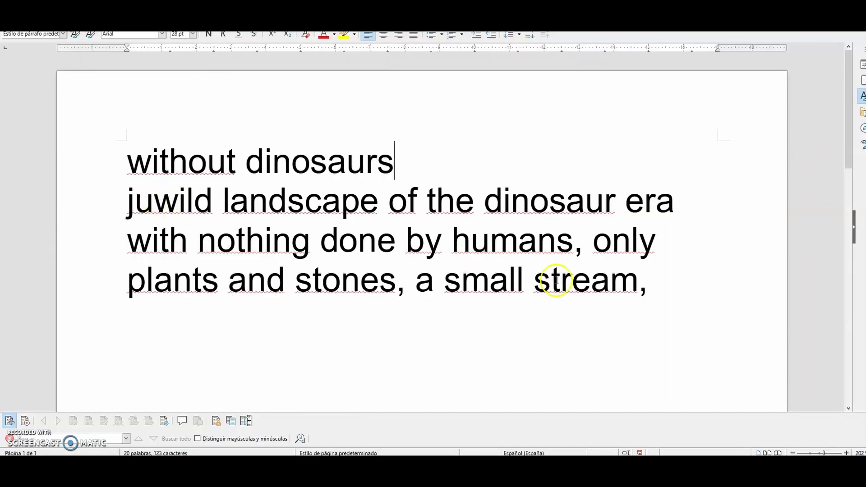
pyautogui.keyDown('shift'); pyautogui.click(662, 290); pyautogui.keyUp('shift')
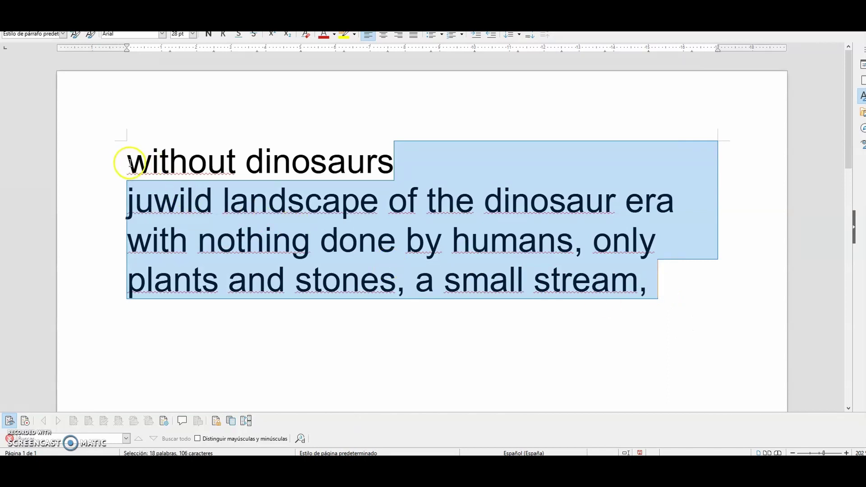
pyautogui.moveTo(130, 162); pyautogui.dragTo(661, 296)
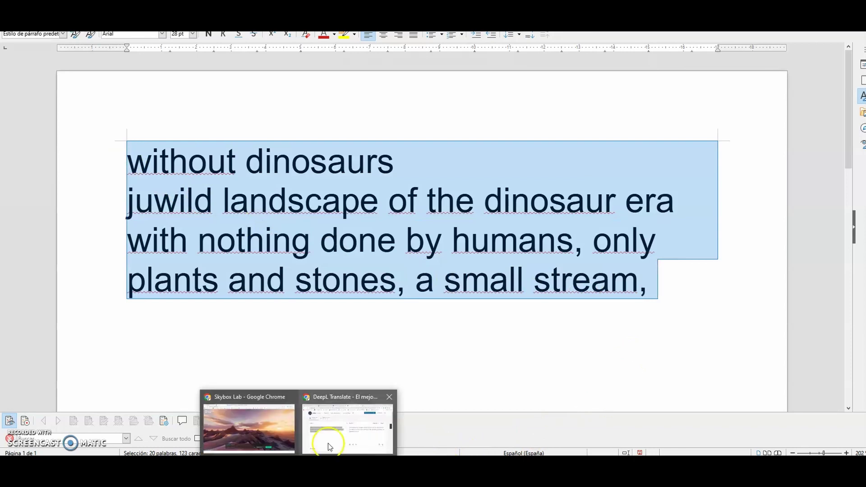
# Paste the dinosaur-era prompt into Skybox Lab, choose the Realistic style, and generate.
pyautogui.click(272, 428)
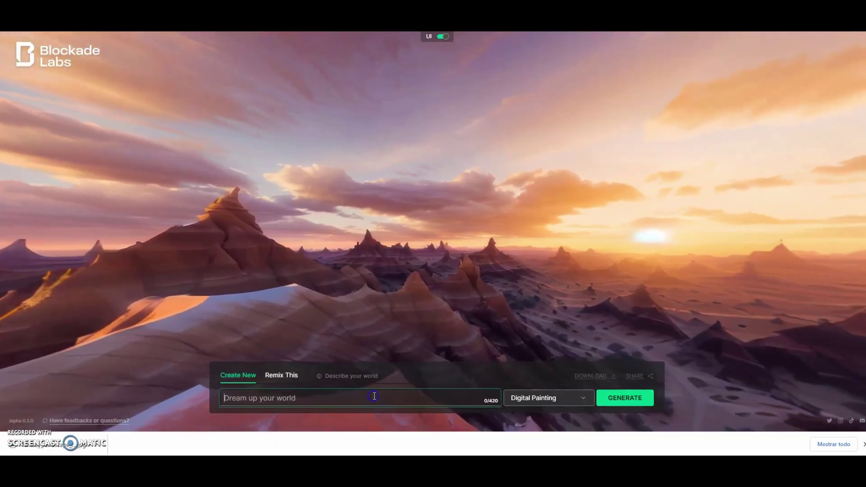
pyautogui.click(387, 397)
pyautogui.hotkey('ctrl', 'v')
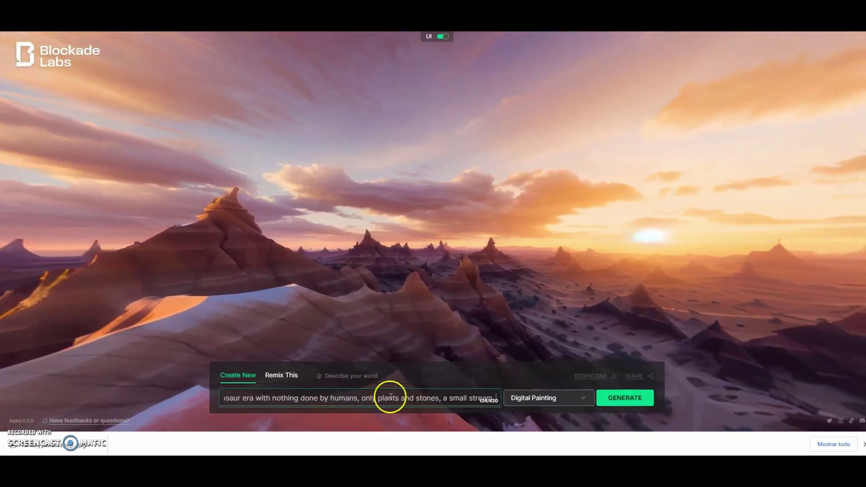
pyautogui.click(583, 398)
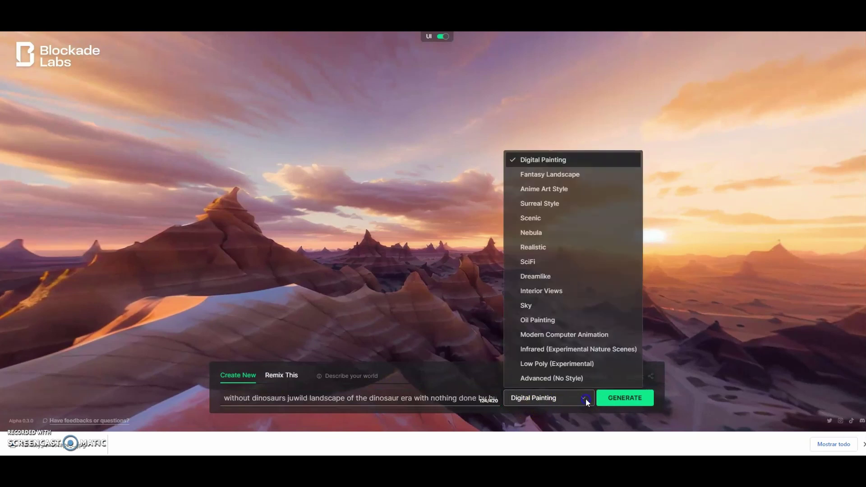
pyautogui.click(551, 246)
pyautogui.click(633, 400)
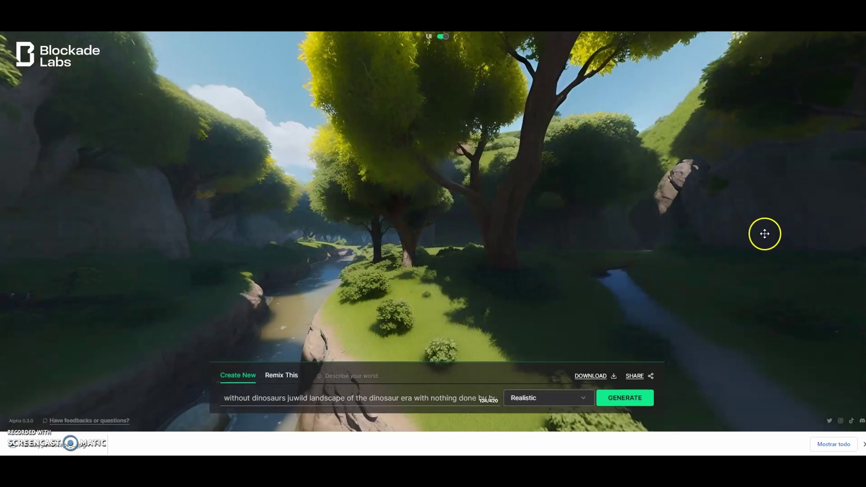
# Inspect the generated forest-and-stream skybox with the interface hidden, then restore the interface.
pyautogui.moveTo(225, 278); pyautogui.dragTo(414, 289)
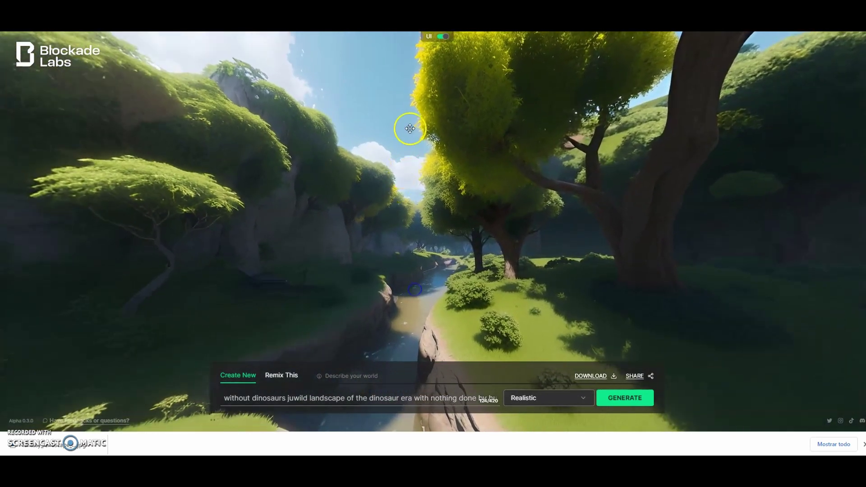
pyautogui.click(445, 37)
pyautogui.moveTo(195, 236); pyautogui.dragTo(477, 232)
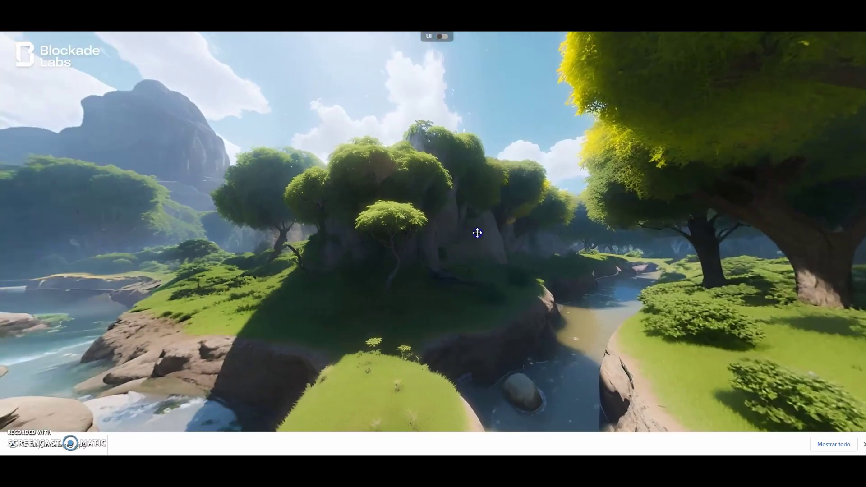
pyautogui.moveTo(217, 294); pyautogui.dragTo(387, 266)
pyautogui.moveTo(191, 297)
pyautogui.mouseDown()
pyautogui.moveTo(273, 285)
pyautogui.moveTo(575, 296)
pyautogui.moveTo(195, 307)
pyautogui.mouseUp()
pyautogui.moveTo(424, 68); pyautogui.dragTo(432, 63)
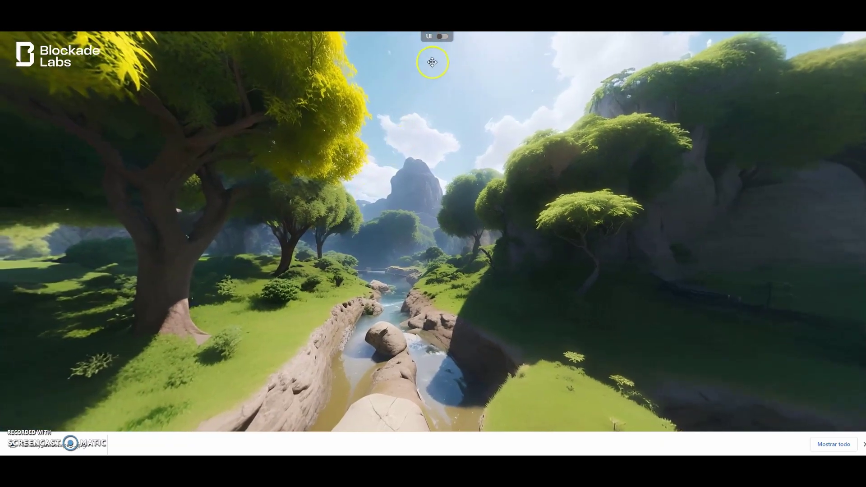
pyautogui.click(443, 39)
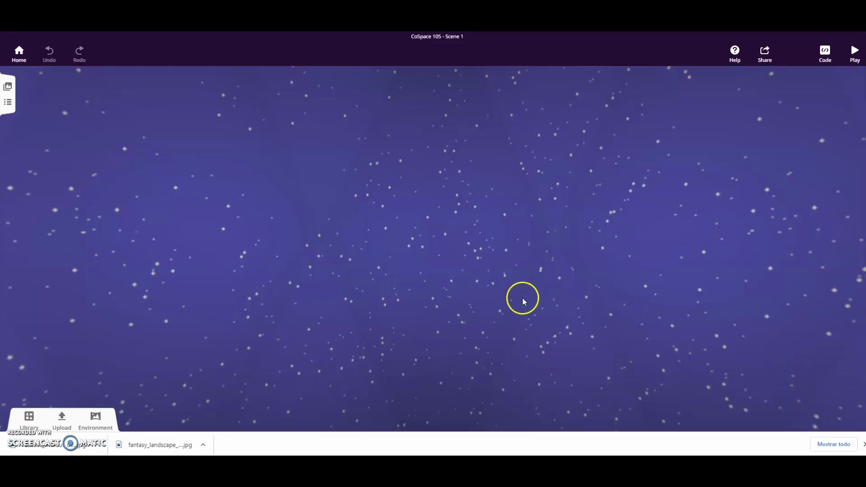
# Replace the scene's 360° background with the downloaded realistic_without_dinosaurs image.
pyautogui.click(94, 418)
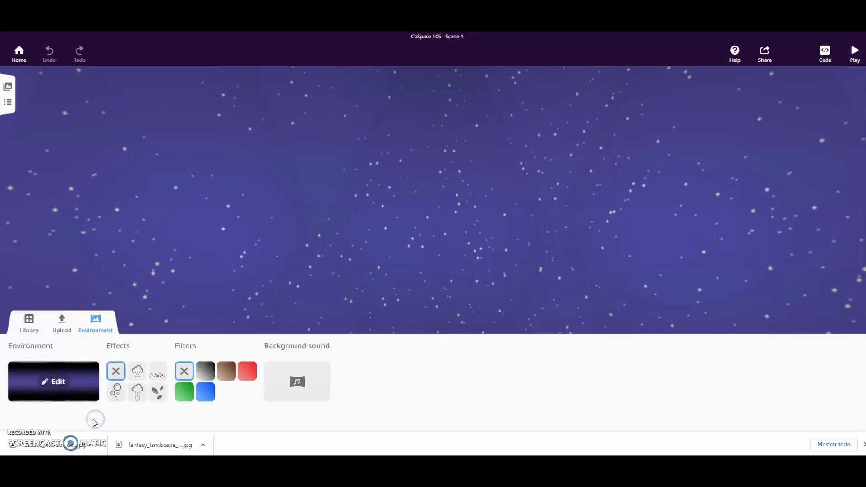
pyautogui.click(51, 384)
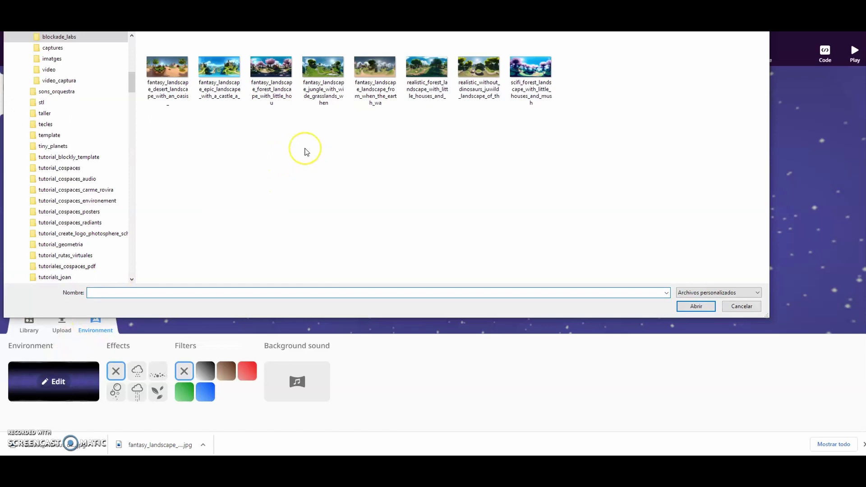
pyautogui.doubleClick(478, 73)
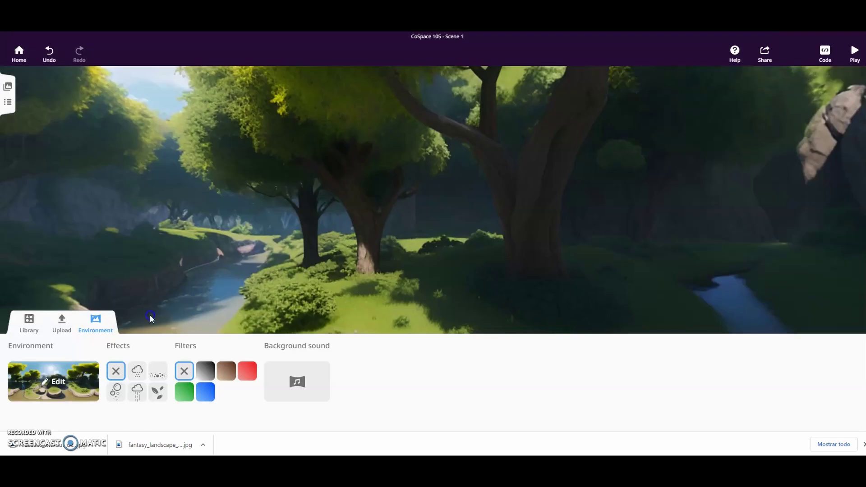
pyautogui.click(89, 324)
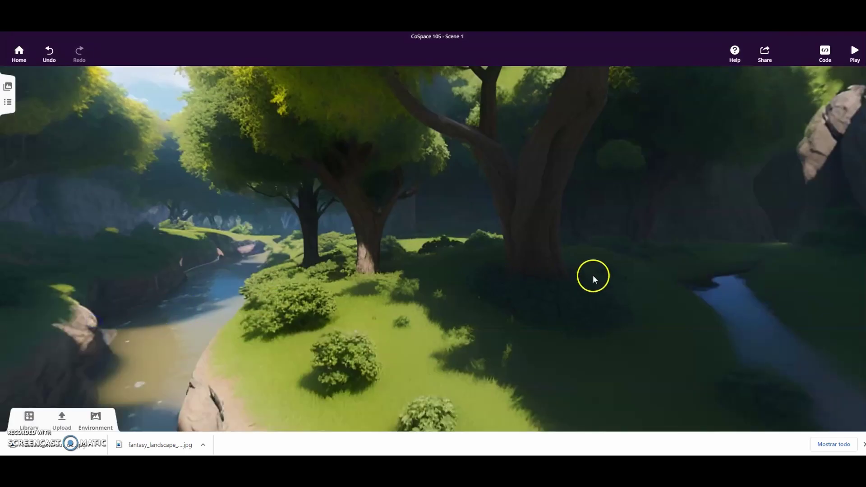
pyautogui.moveTo(645, 280); pyautogui.dragTo(386, 278)
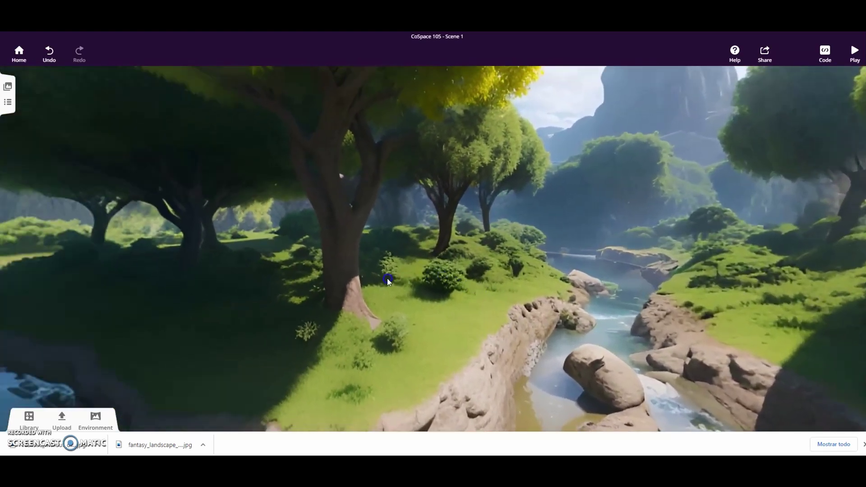
# Place a library triceratops on the grass right of the stream, rotated to face the viewer.
pyautogui.click(29, 421)
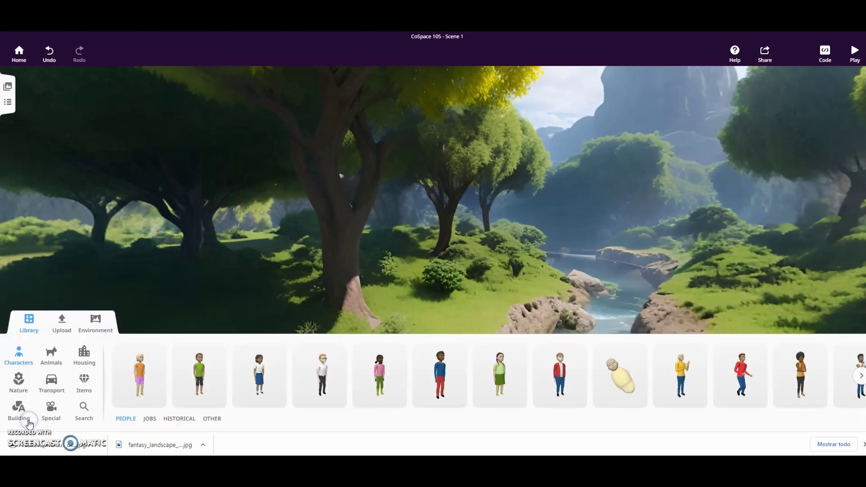
pyautogui.click(50, 355)
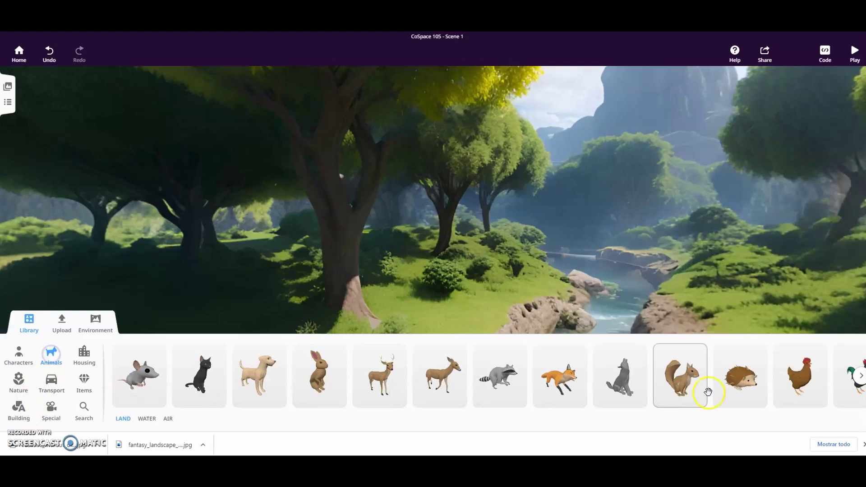
pyautogui.click(861, 377)
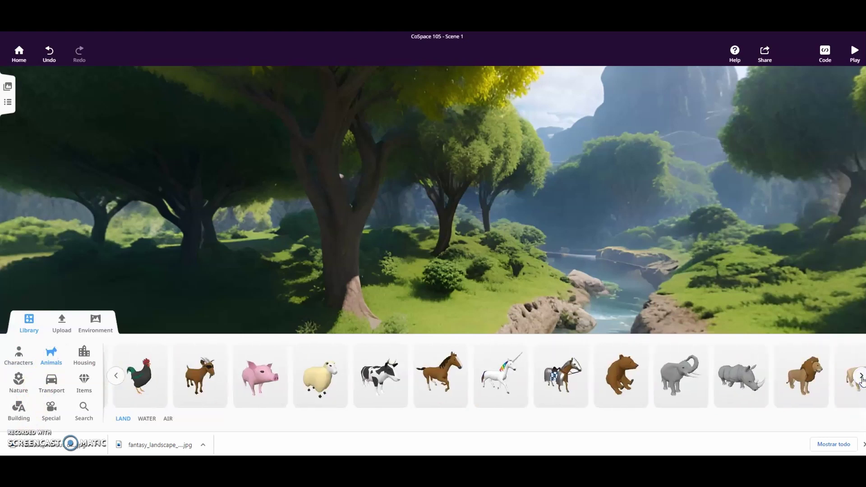
pyautogui.click(861, 376)
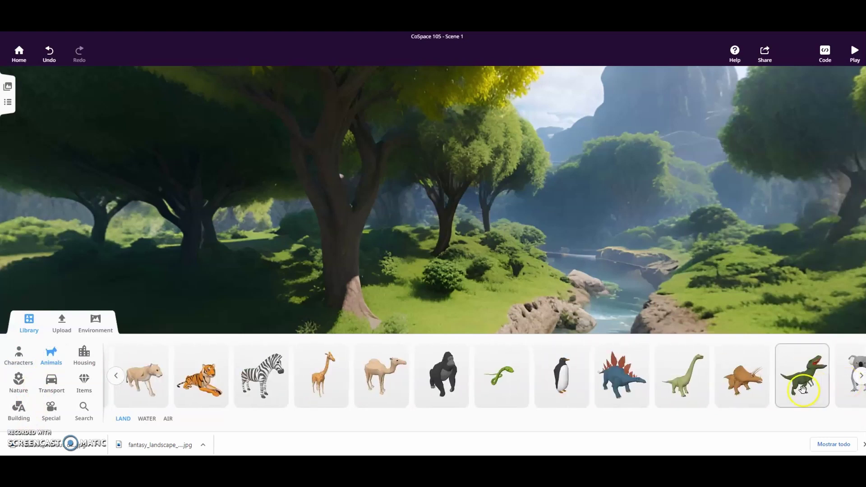
pyautogui.moveTo(745, 374); pyautogui.dragTo(724, 302)
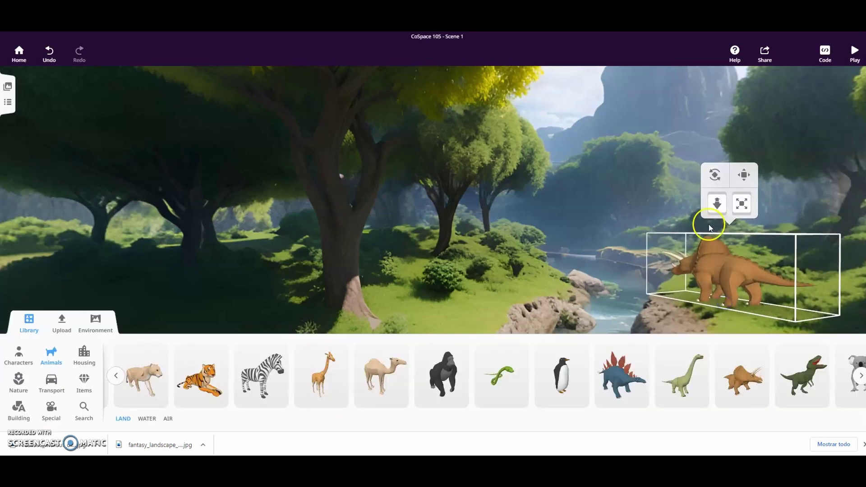
pyautogui.click(715, 175)
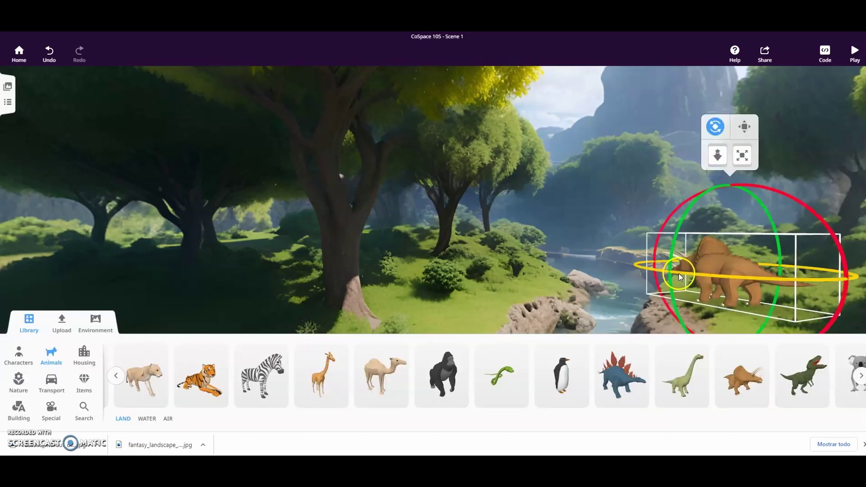
pyautogui.moveTo(680, 275); pyautogui.dragTo(730, 282)
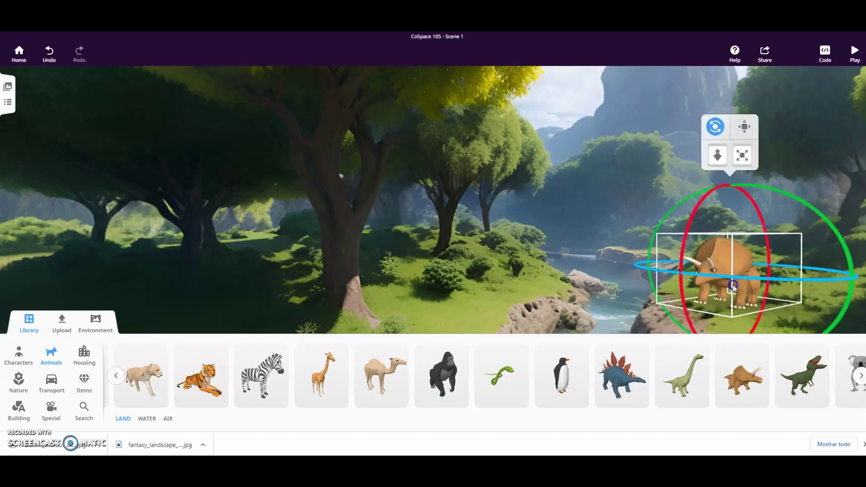
# Shrink the triceratops and move it slightly lower on the bank.
pyautogui.moveTo(741, 153); pyautogui.dragTo(740, 167)
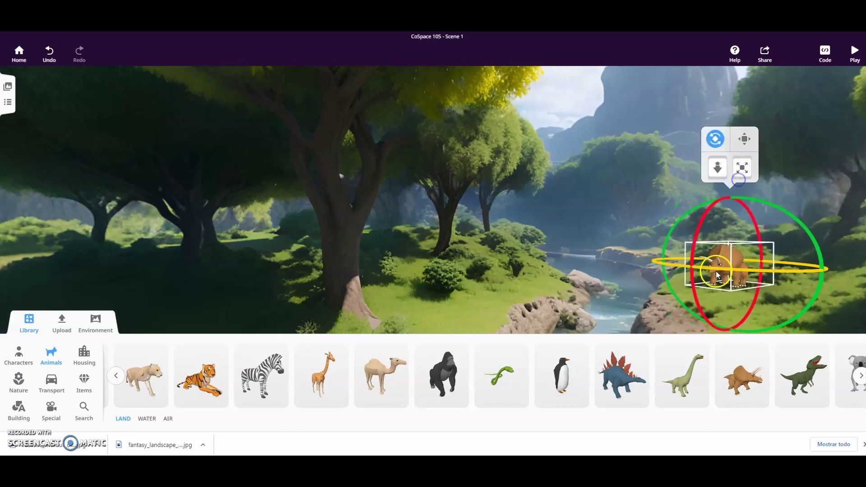
pyautogui.click(729, 259)
pyautogui.moveTo(729, 259); pyautogui.dragTo(730, 275)
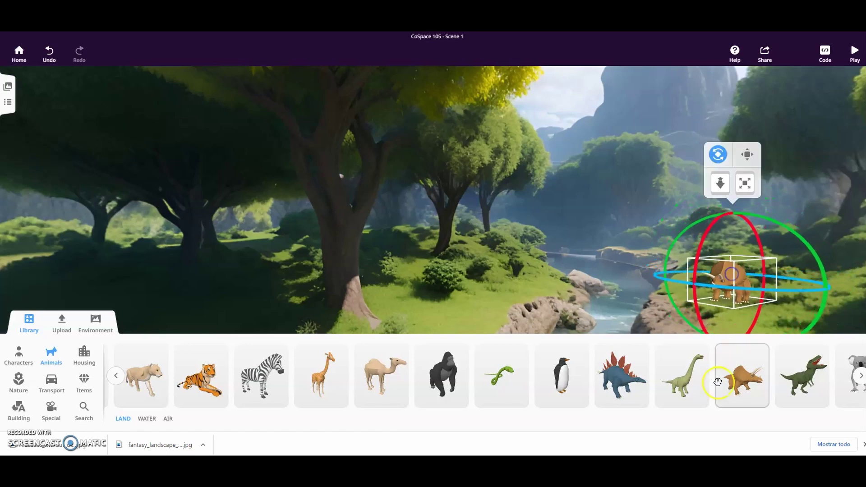
# Add a brachiosaurus, turn it sideways, and position it beside the large tree.
pyautogui.moveTo(688, 385); pyautogui.dragTo(454, 331)
pyautogui.moveTo(569, 257); pyautogui.dragTo(443, 261)
pyautogui.click(427, 78)
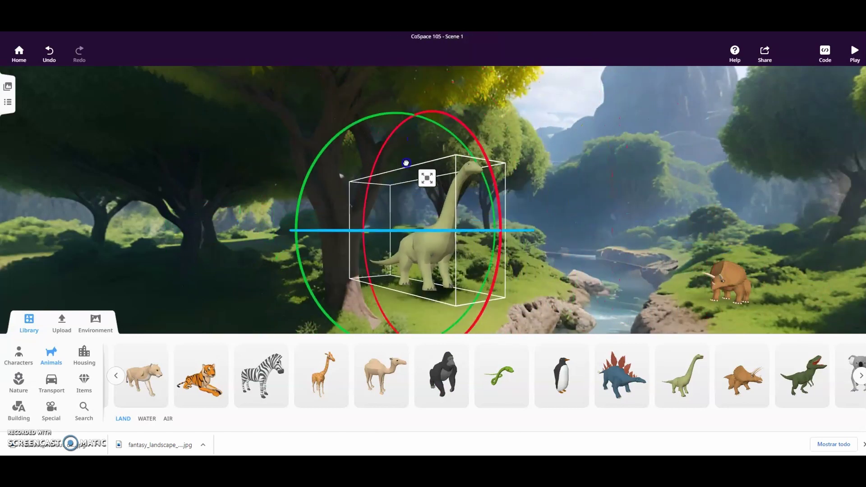
pyautogui.moveTo(423, 247); pyautogui.dragTo(422, 297)
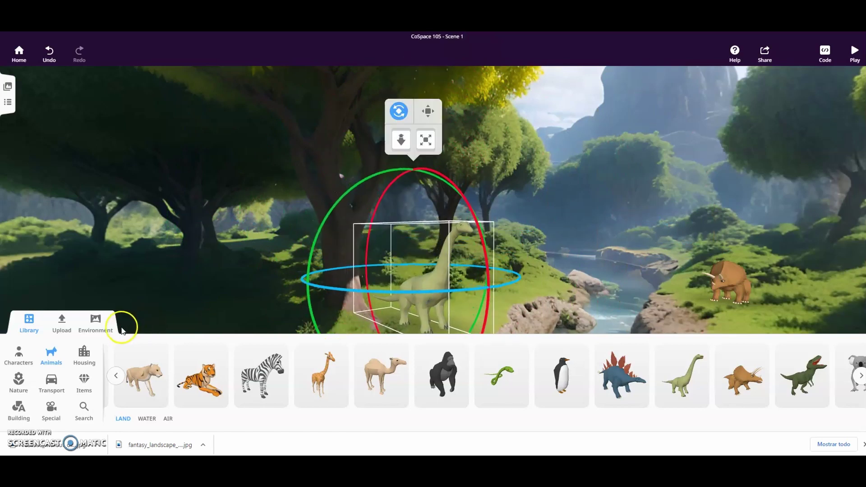
# Hide the bottom panel and set the triceratops to the Dance animation.
pyautogui.click(96, 321)
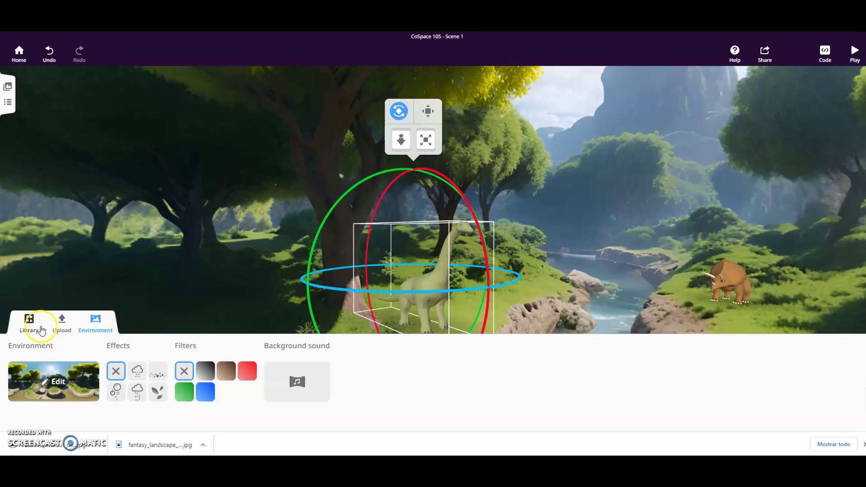
pyautogui.click(95, 322)
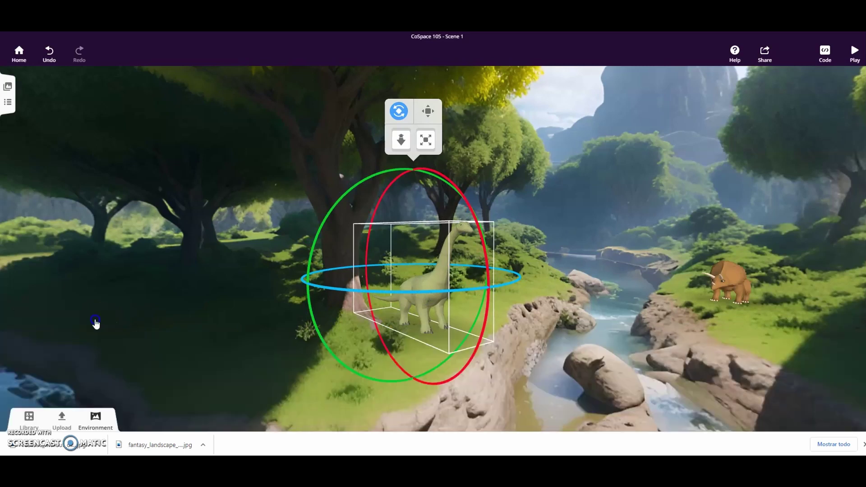
pyautogui.click(376, 356)
pyautogui.moveTo(428, 361); pyautogui.dragTo(448, 362)
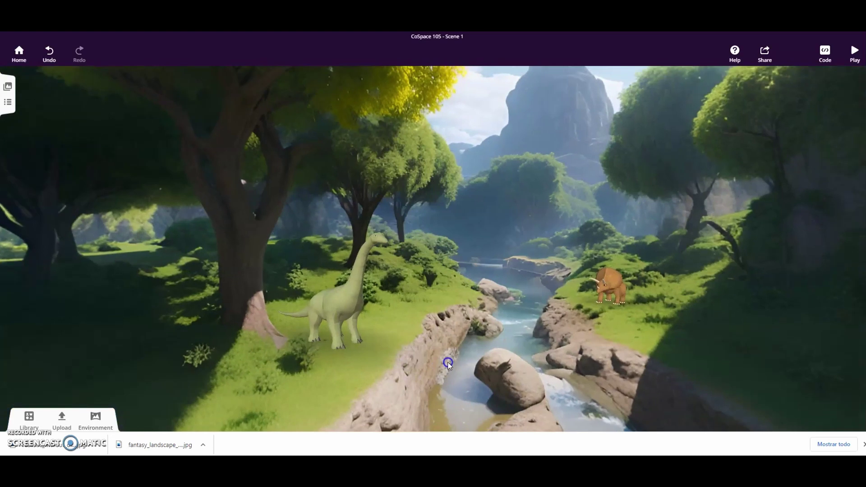
pyautogui.click(614, 286)
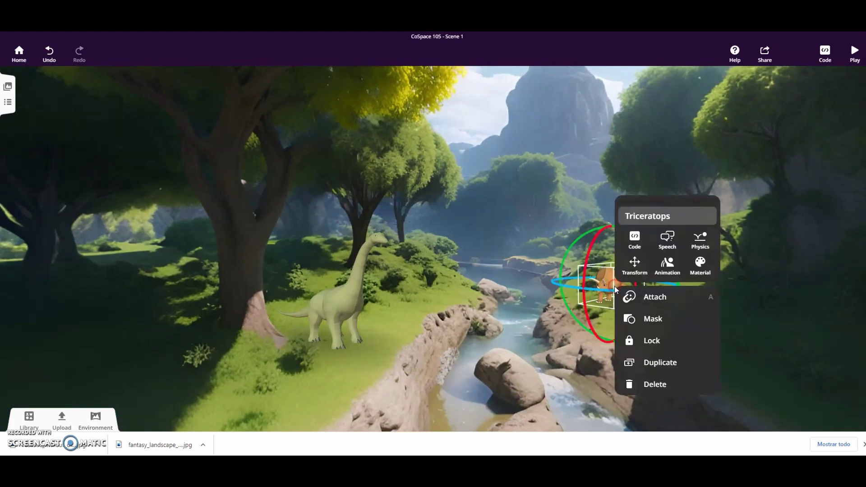
pyautogui.click(668, 267)
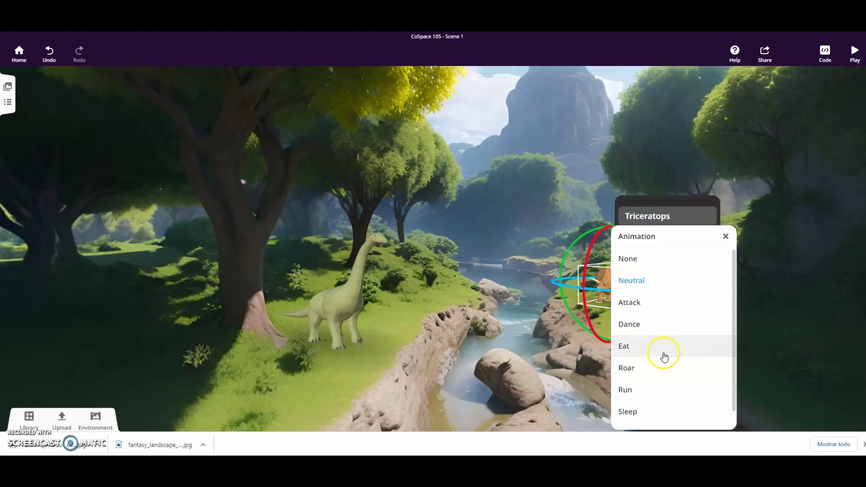
pyautogui.click(654, 334)
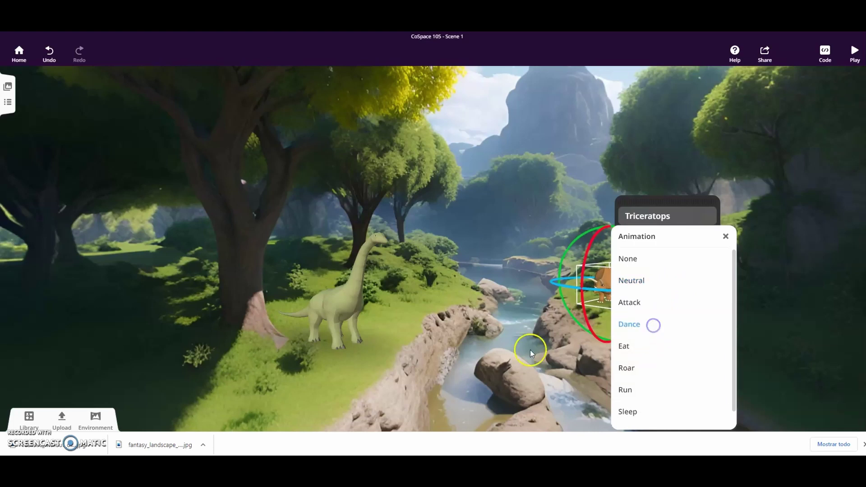
# Set the brachiosaurus to the Dance animation, then deselect it.
pyautogui.click(338, 305)
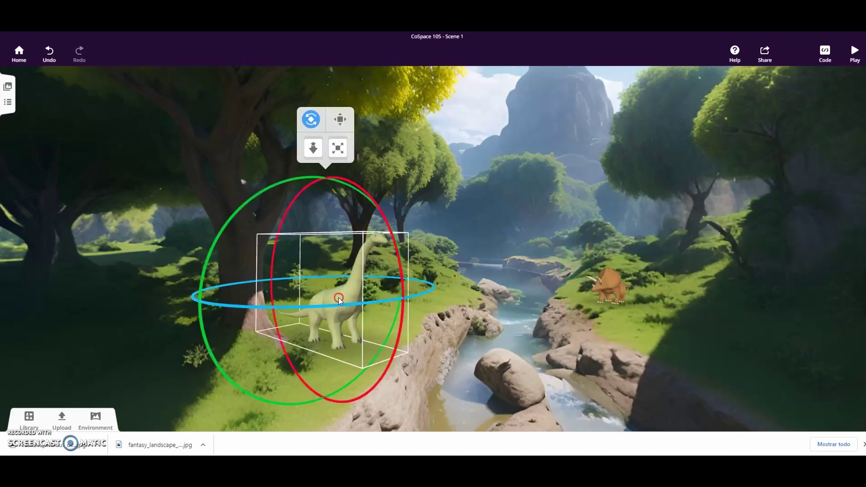
pyautogui.rightClick(338, 298)
pyautogui.click(402, 278)
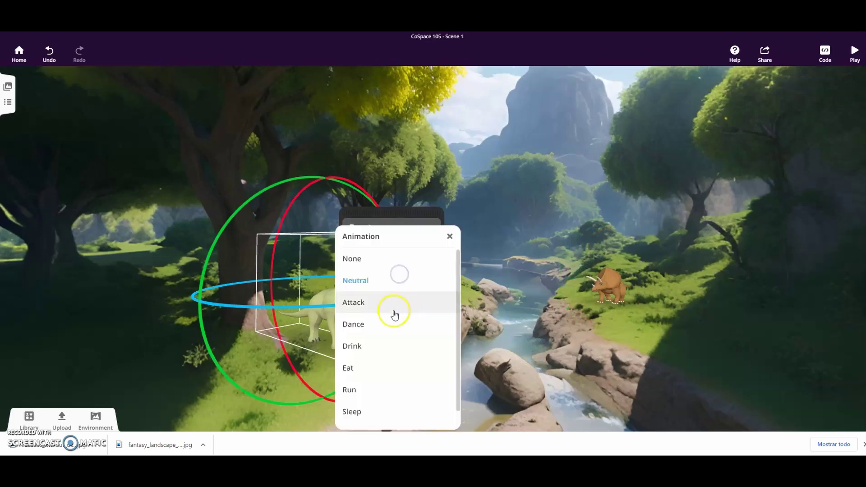
pyautogui.click(373, 327)
pyautogui.click(664, 317)
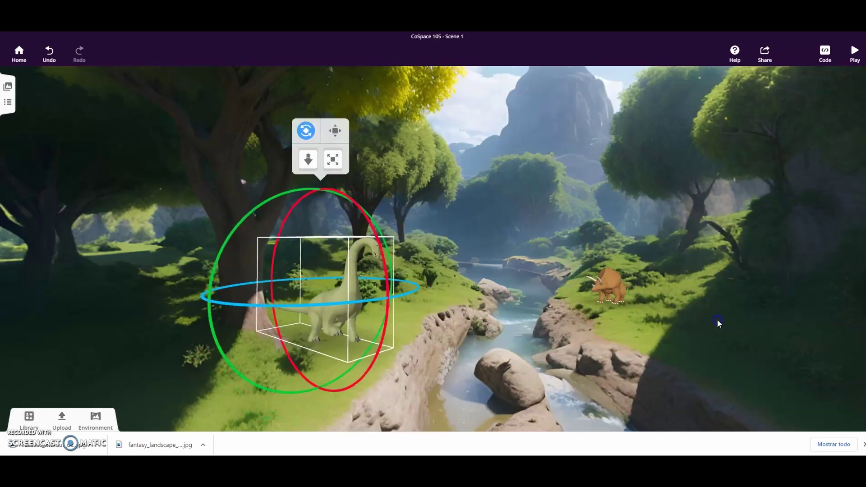
pyautogui.click(804, 214)
pyautogui.click(854, 52)
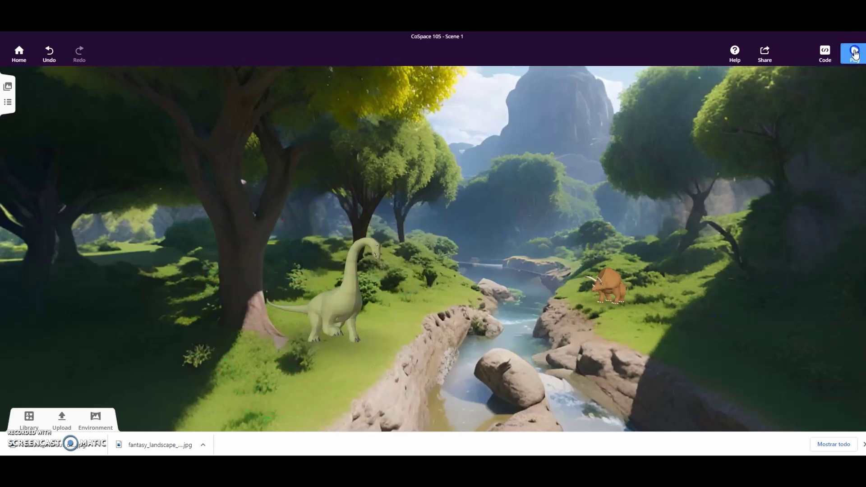
pyautogui.click(687, 332)
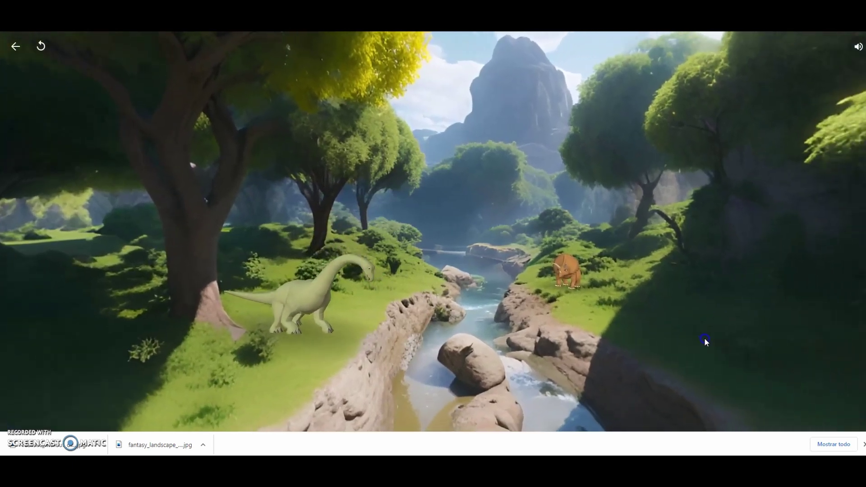
pyautogui.moveTo(705, 338); pyautogui.dragTo(755, 334)
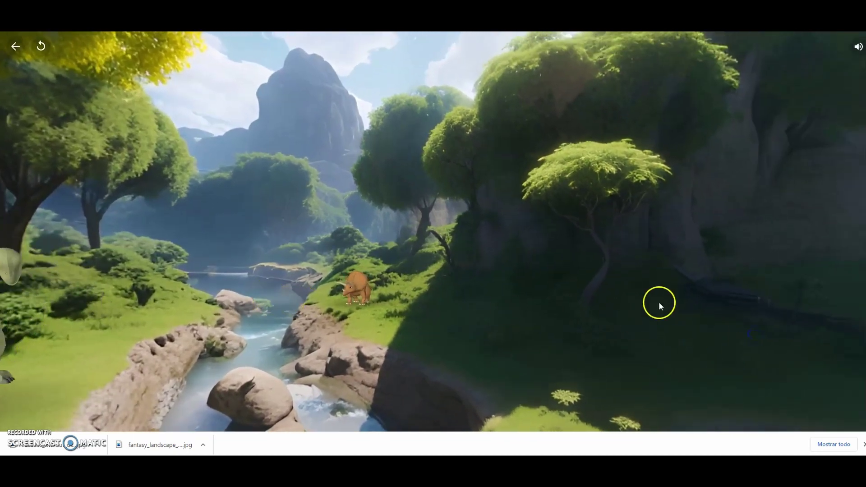
pyautogui.moveTo(626, 313); pyautogui.dragTo(759, 310)
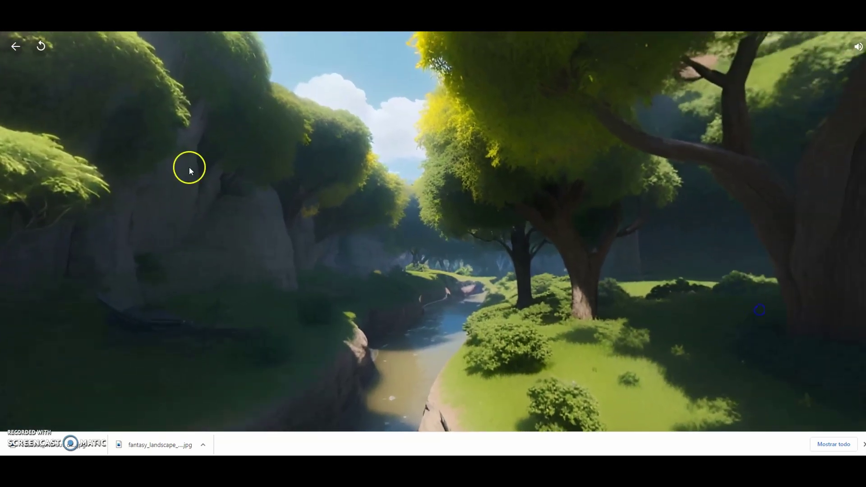
pyautogui.click(16, 47)
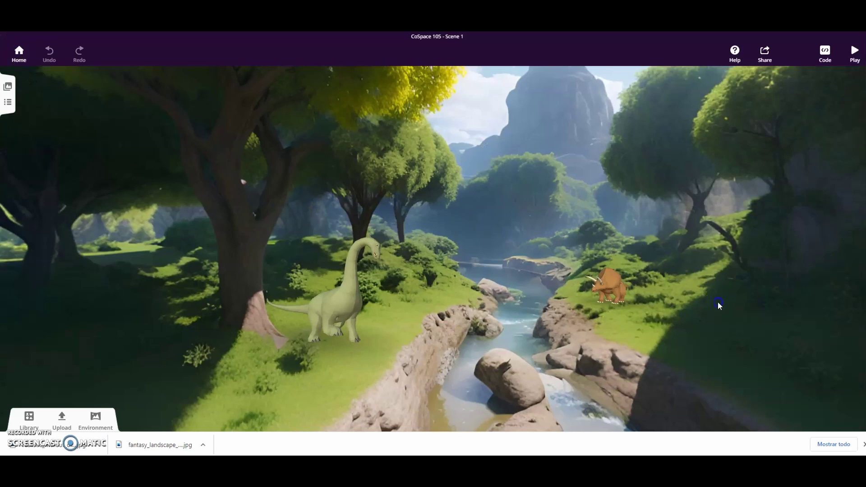
# Add a Tyrannosaurus Rex from the Animals library onto the grass near the tree.
pyautogui.moveTo(718, 305); pyautogui.dragTo(536, 277)
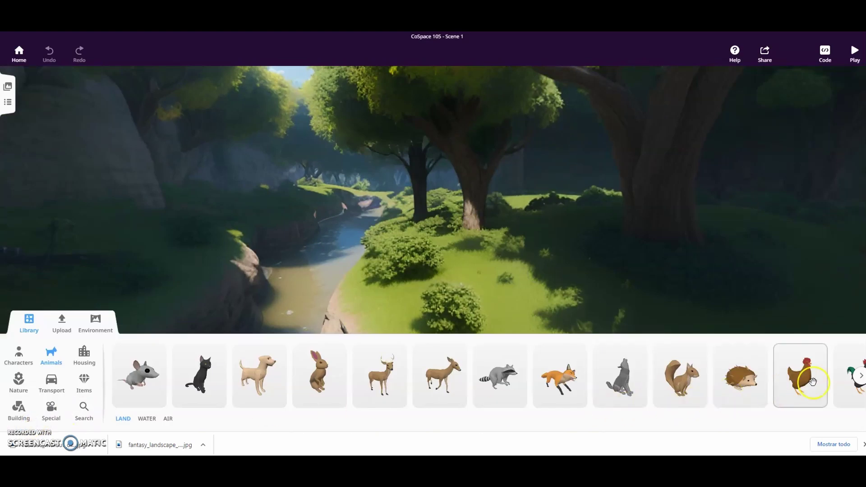
pyautogui.click(856, 379)
pyautogui.click(856, 378)
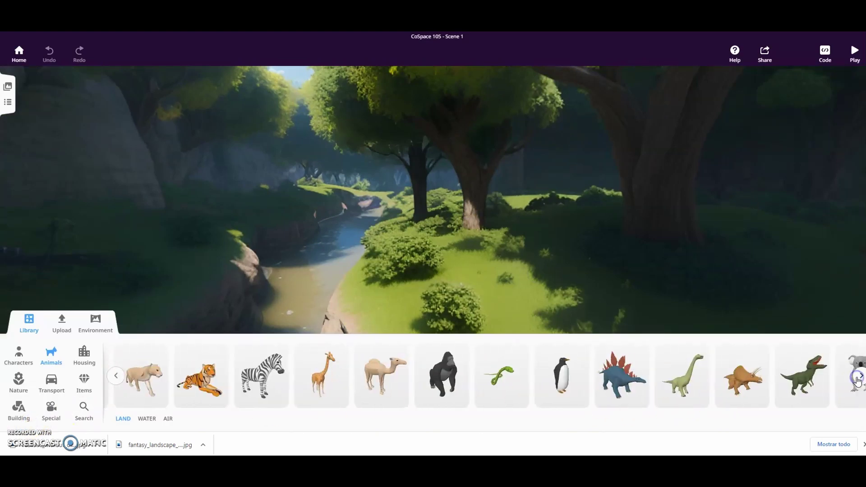
pyautogui.moveTo(809, 380); pyautogui.dragTo(472, 282)
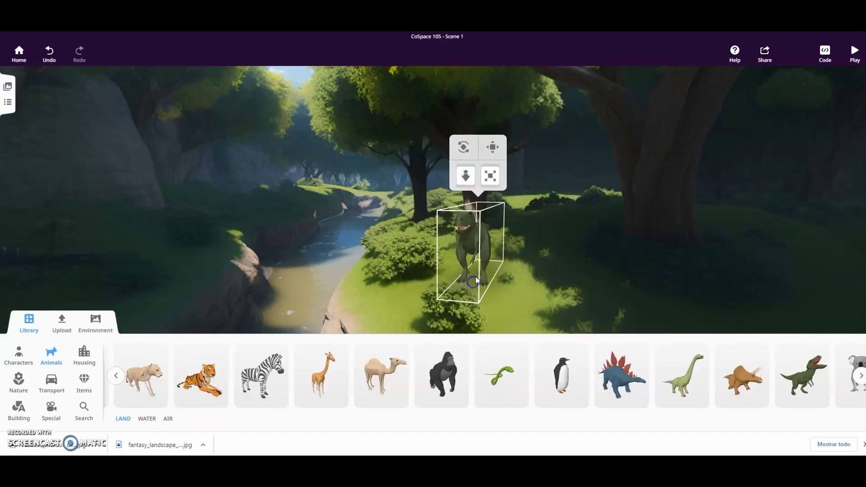
# Set the Tyrannosaurus Rex to the Dance animation and deselect it.
pyautogui.rightClick(472, 236)
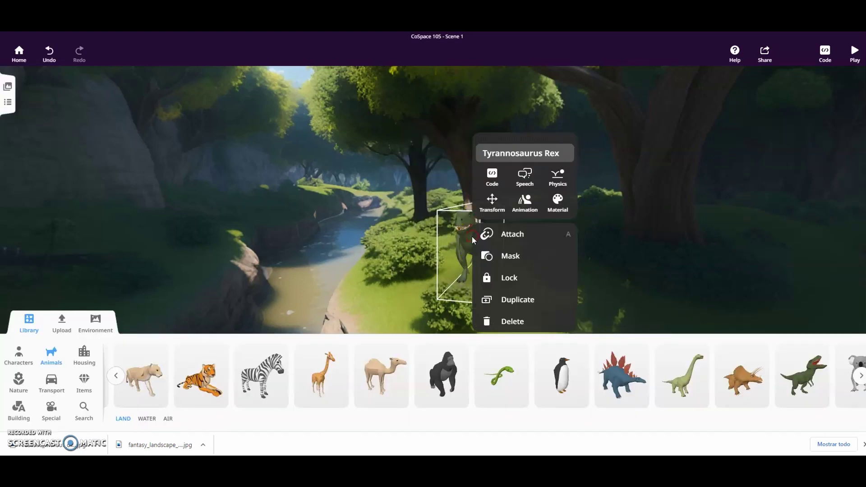
pyautogui.click(524, 203)
pyautogui.click(498, 230)
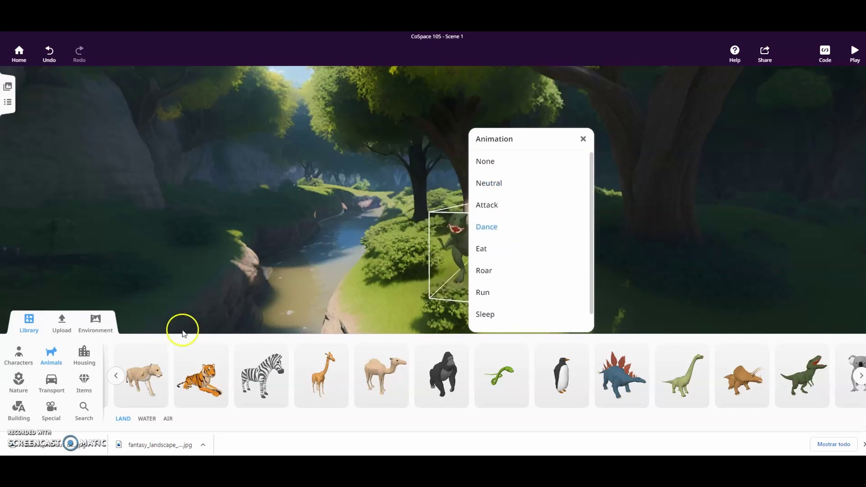
pyautogui.click(276, 297)
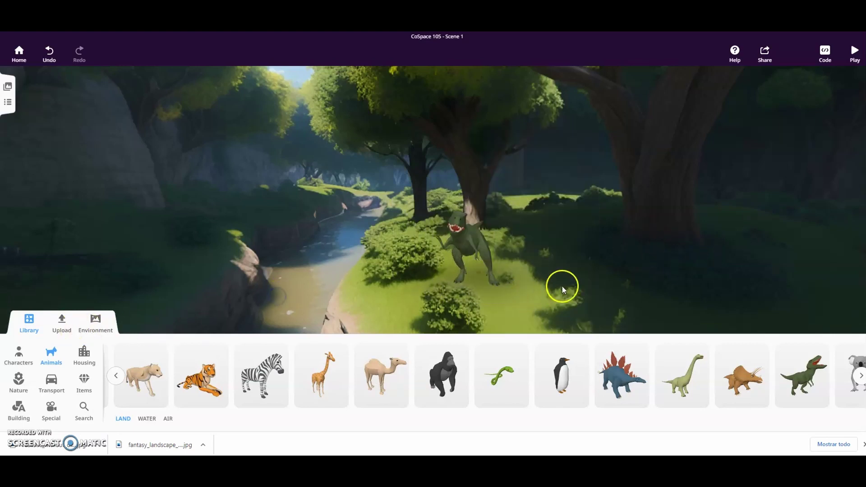
# Drop a library Stegosaurus into the stream beside the rocks and set its animation to Dance.
pyautogui.moveTo(560, 276); pyautogui.dragTo(680, 272)
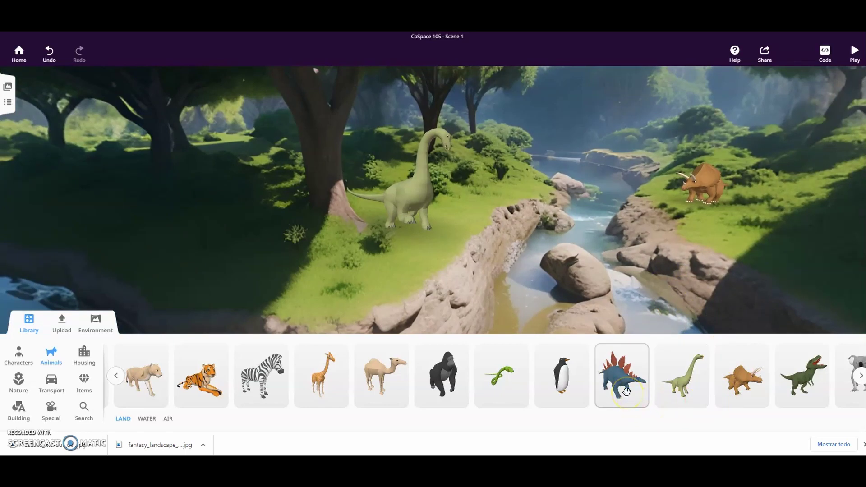
pyautogui.moveTo(626, 391); pyautogui.dragTo(676, 360)
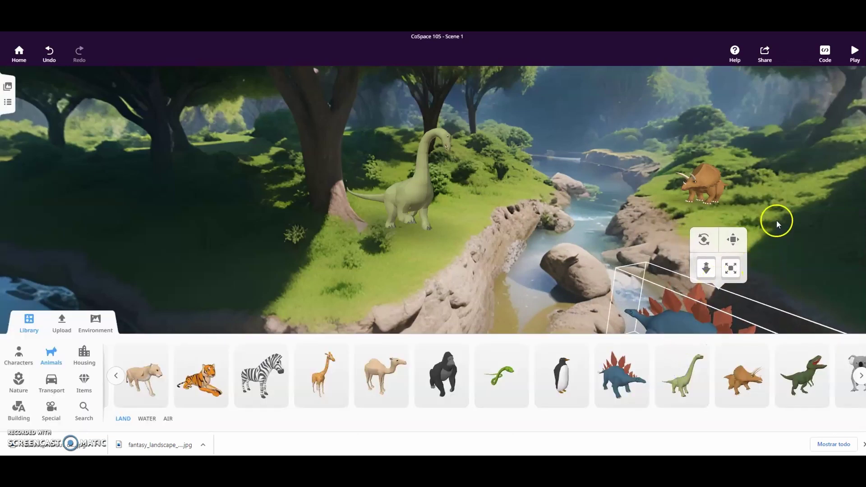
pyautogui.rightClick(684, 327)
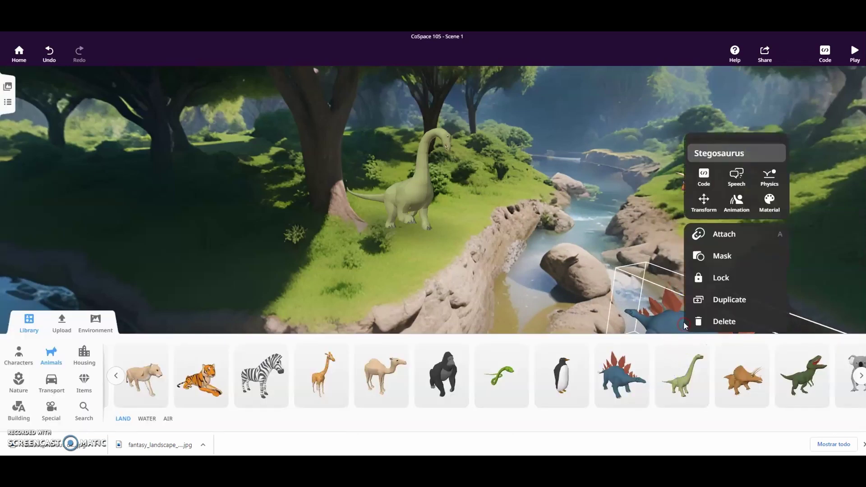
pyautogui.click(737, 197)
pyautogui.click(703, 236)
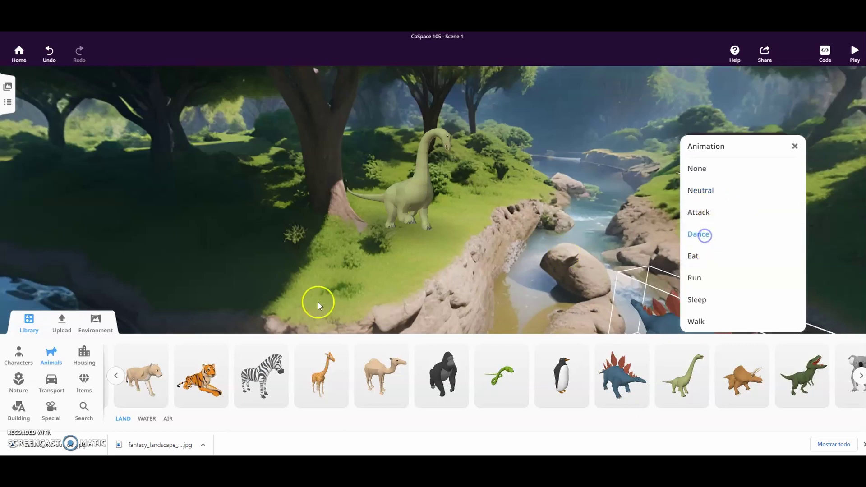
pyautogui.click(29, 323)
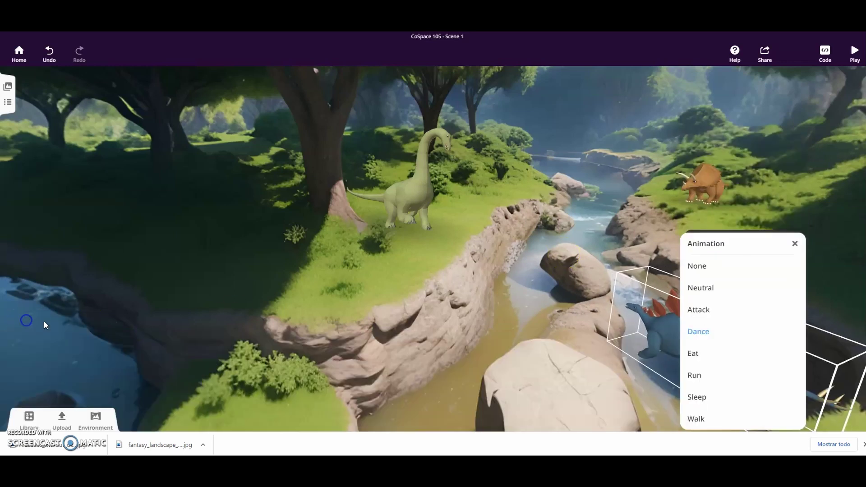
pyautogui.click(447, 312)
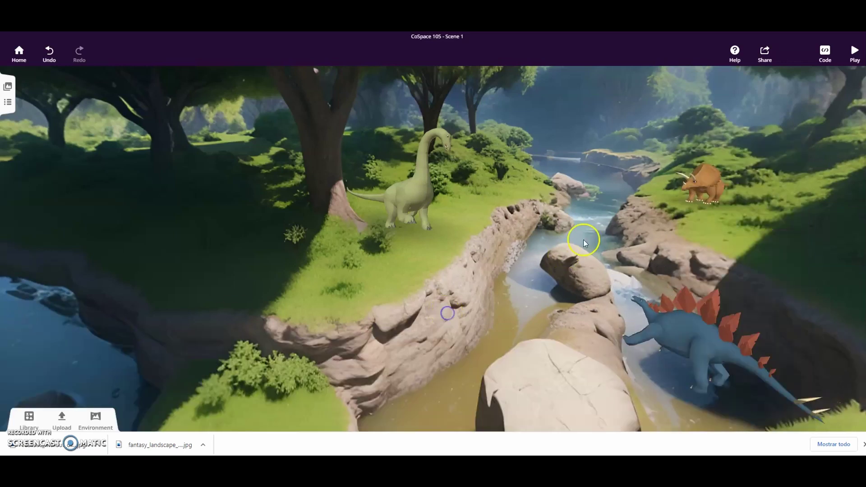
# Preview the scene in Play mode and look down the river toward the dancing T-rex.
pyautogui.click(854, 53)
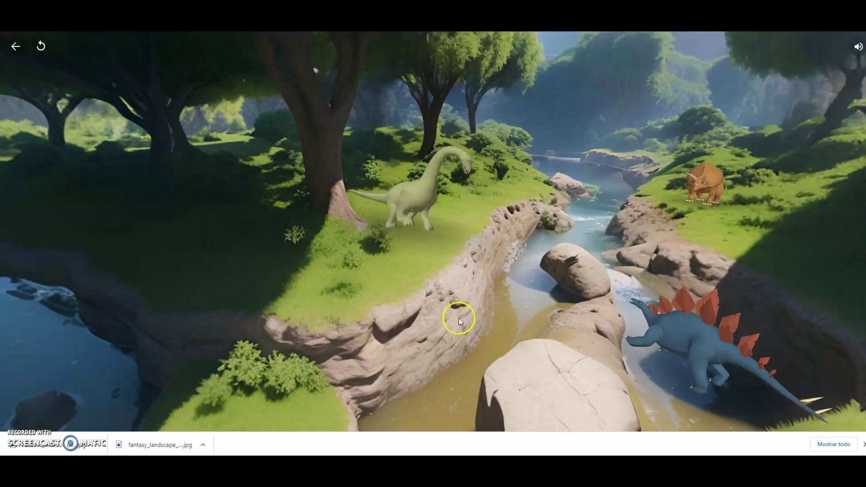
pyautogui.click(390, 310)
pyautogui.moveTo(389, 311); pyautogui.dragTo(590, 297)
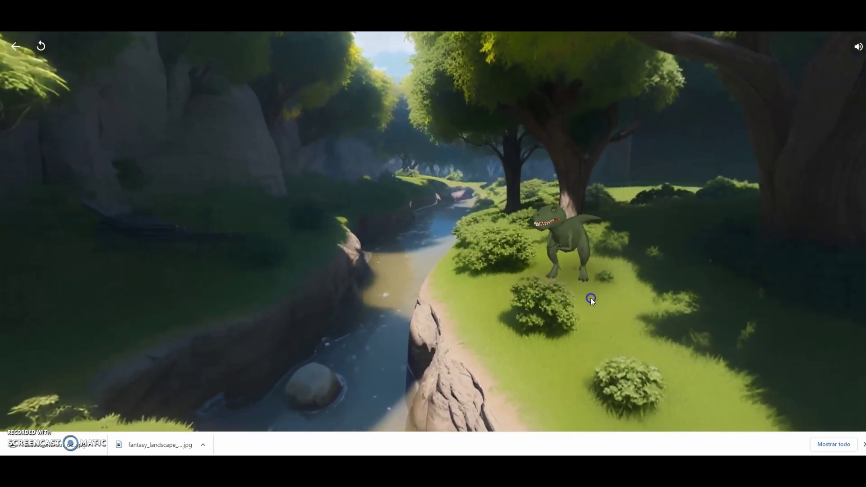